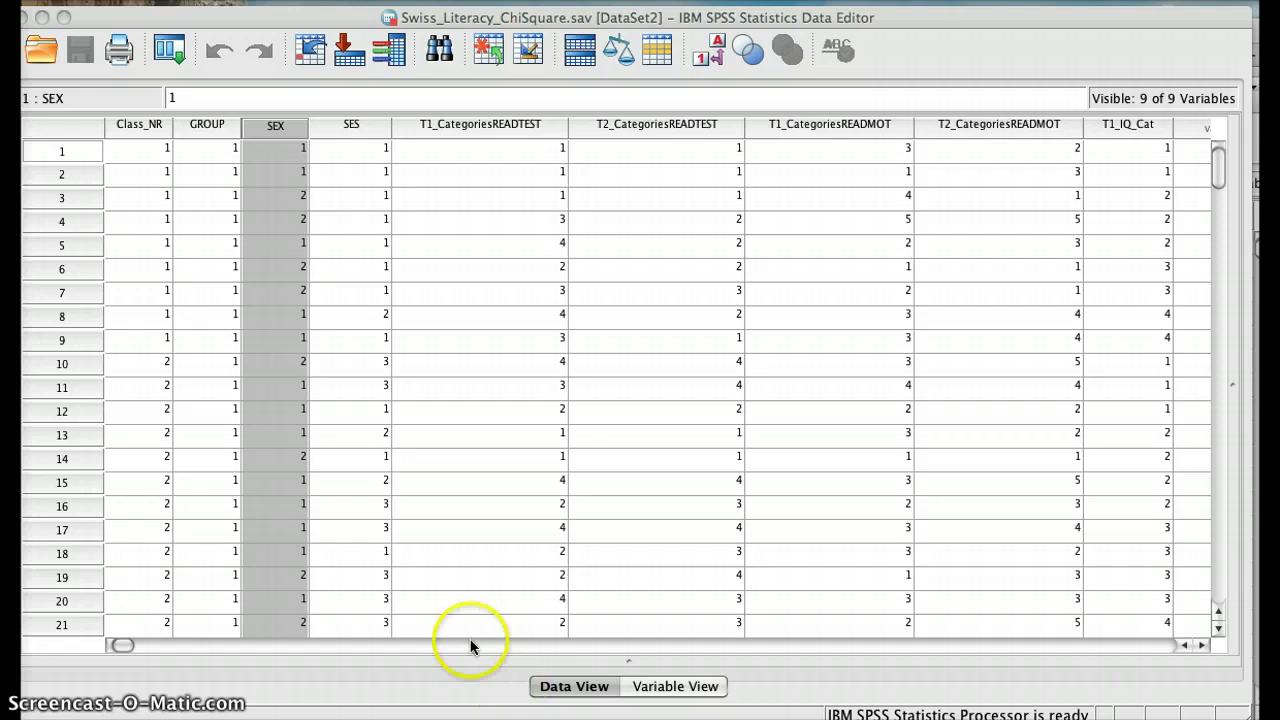
# - Select the SEX and SES columns in the Swiss literacy data
pyautogui.click(281, 134)
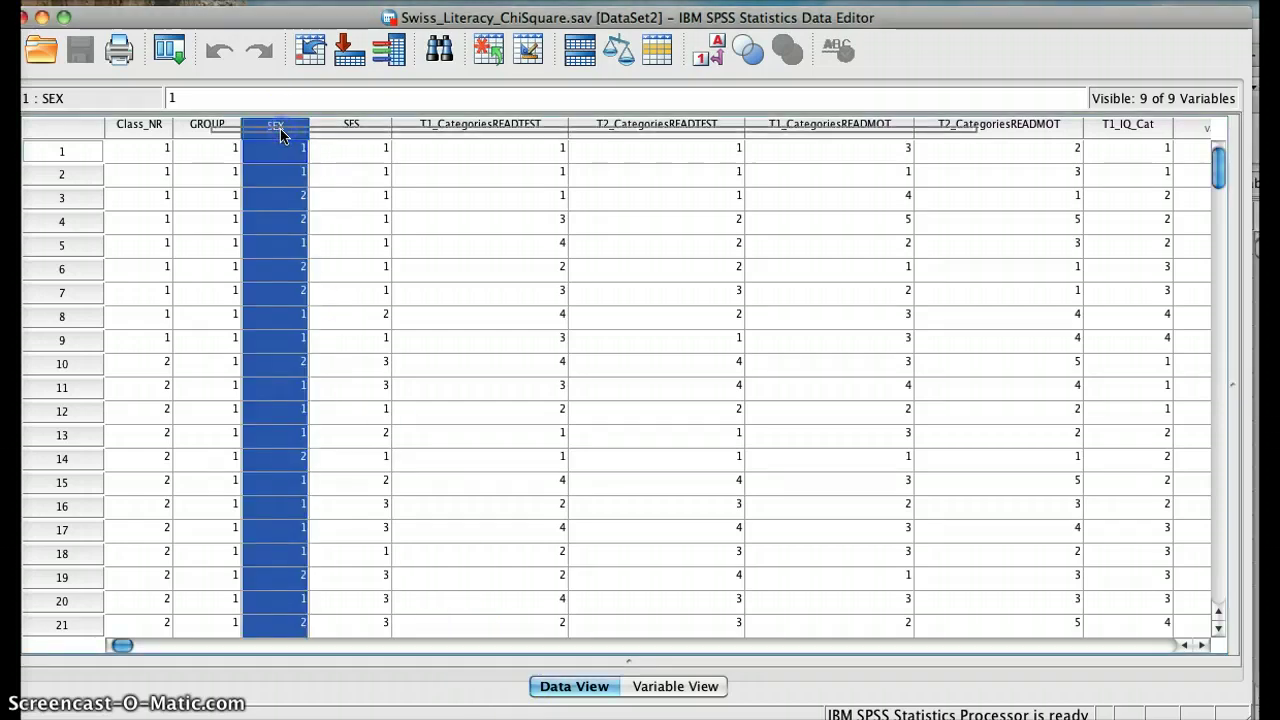
pyautogui.click(350, 127)
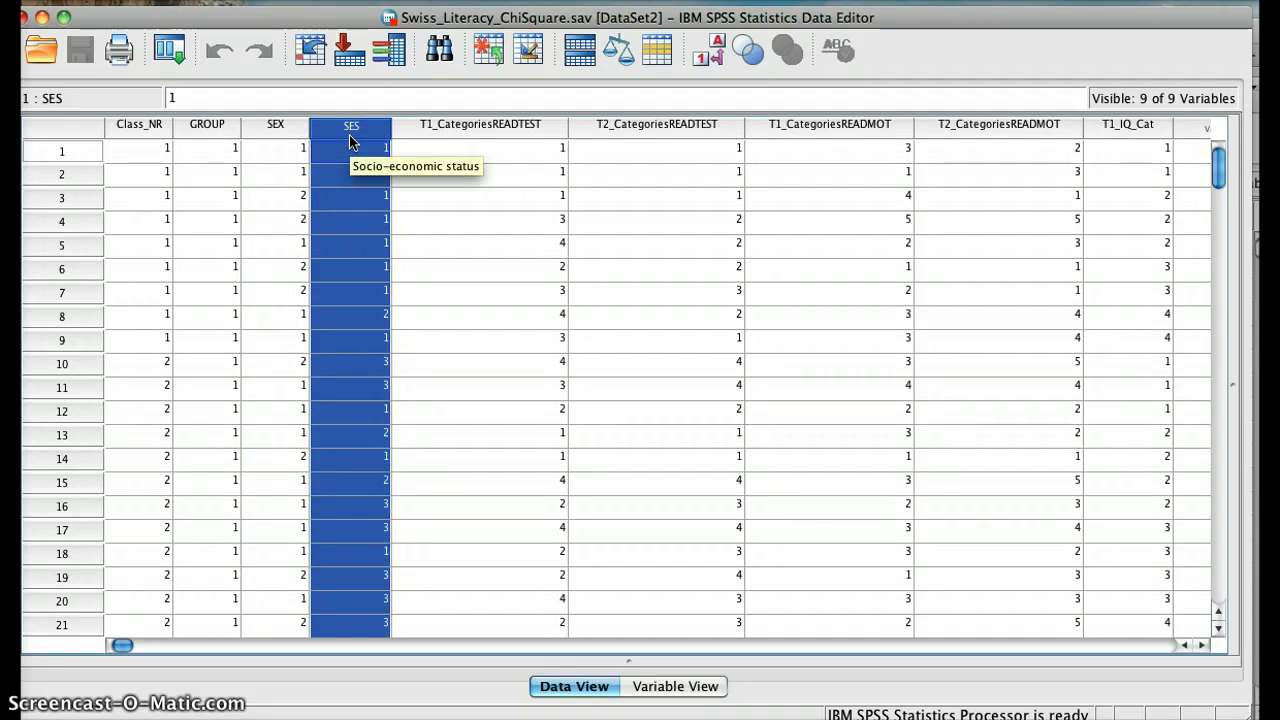
pyautogui.click(281, 134)
pyautogui.click(338, 126)
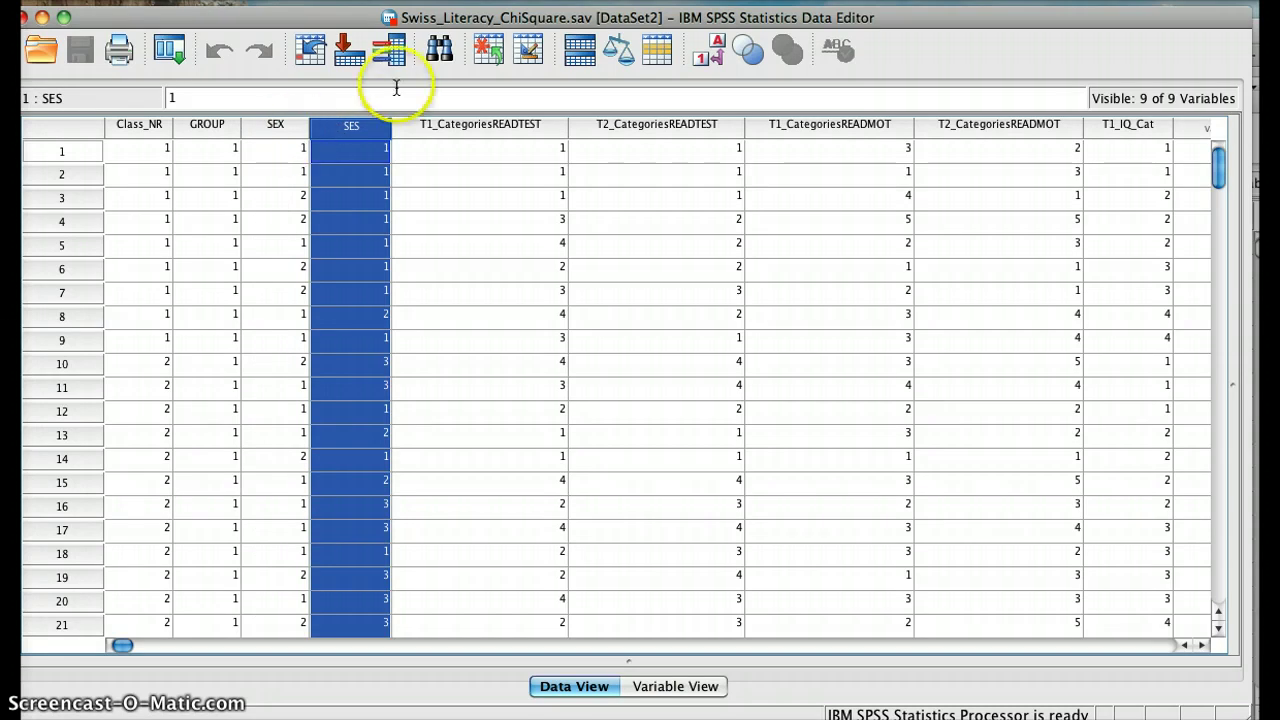
# - Open the Crosstabs dialog via Analyze > Descriptive Statistics > Crosstabs
pyautogui.click(400, 0)
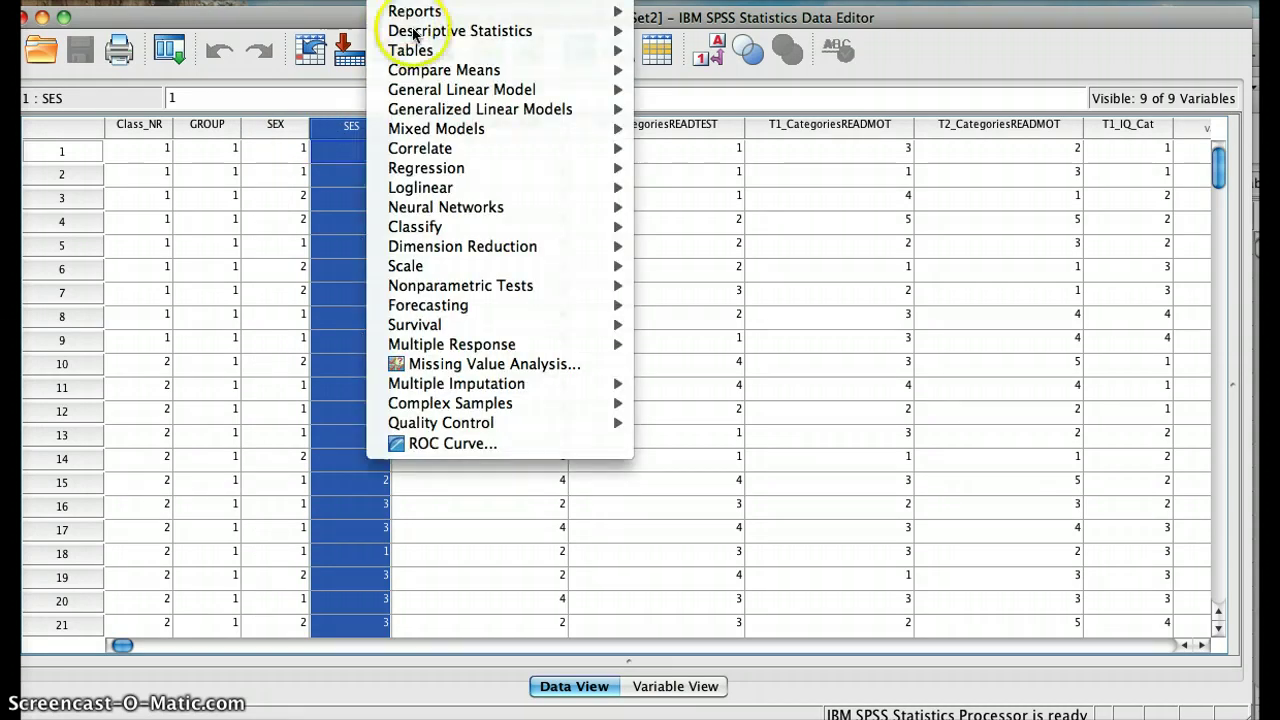
pyautogui.moveTo(417, 55)
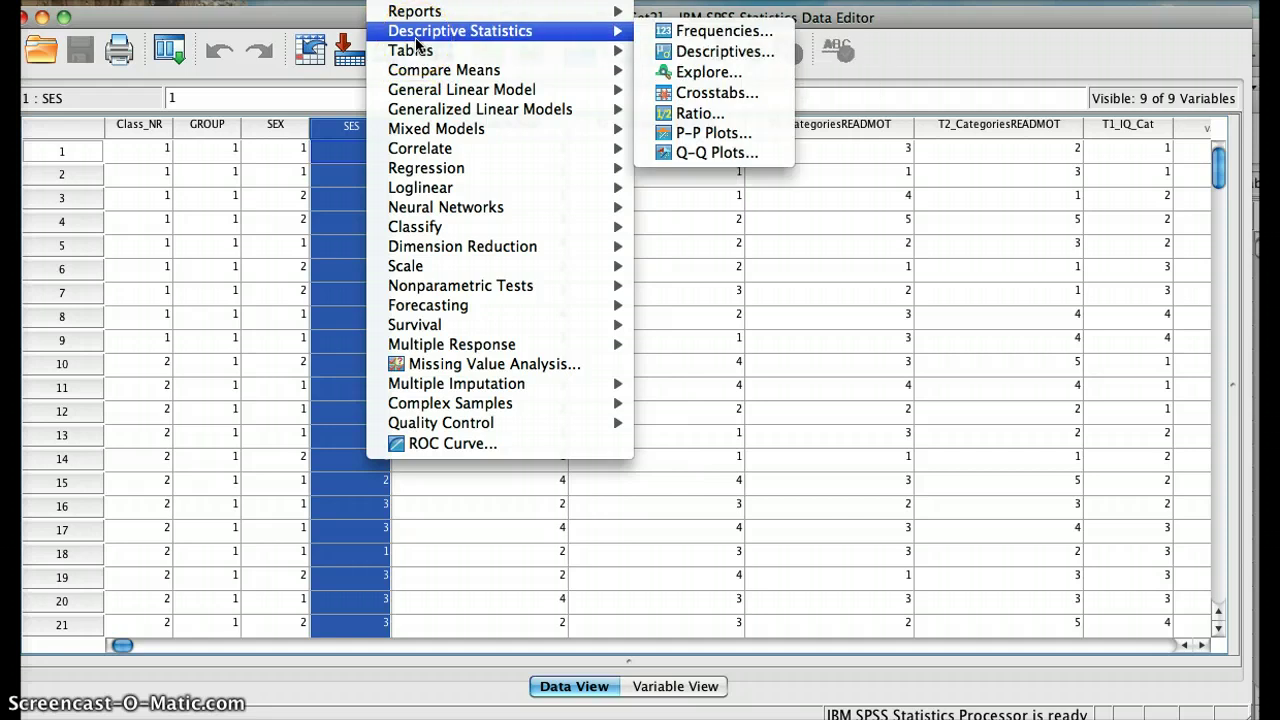
pyautogui.click(686, 101)
pyautogui.click(610, 201)
pyautogui.click(559, 214)
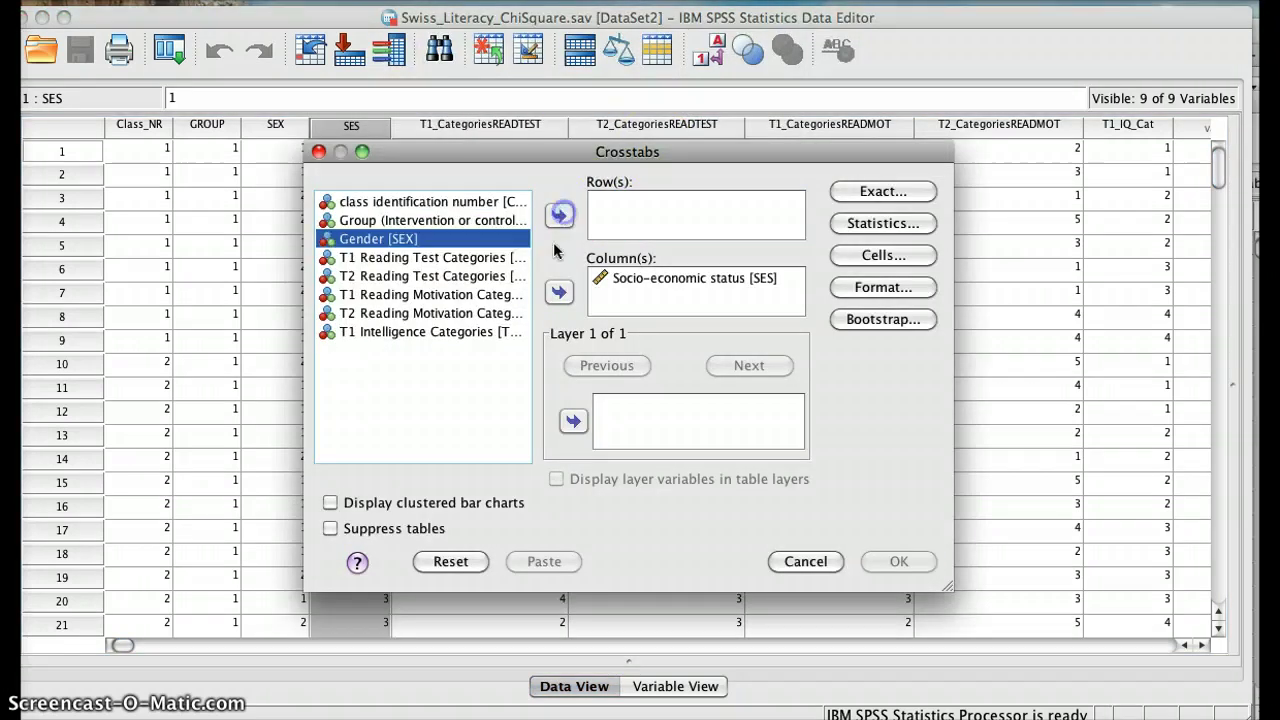
# - Place Gender in Row(s) and socio-economic status (SES) in Column(s)
pyautogui.click(565, 216)
pyautogui.click(633, 279)
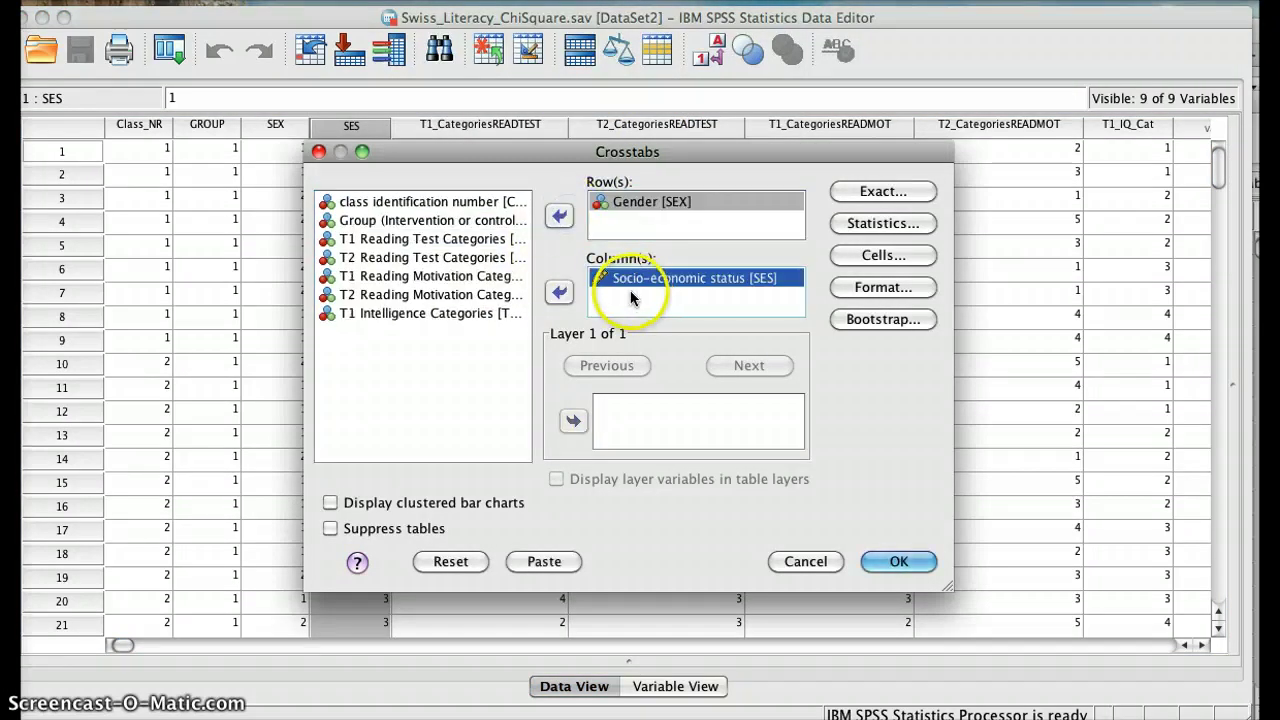
pyautogui.click(559, 291)
pyautogui.click(559, 292)
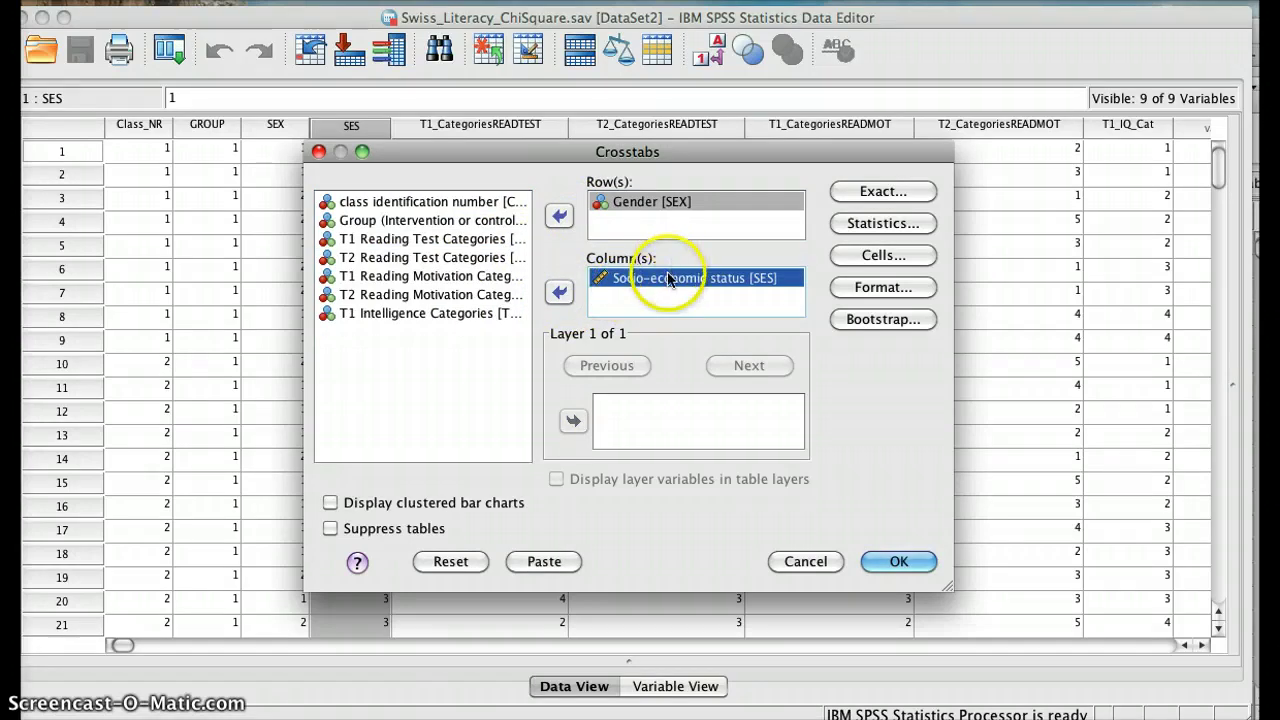
# - Tick Chi-square under Statistics and run the crosstabulation
pyautogui.click(916, 229)
pyautogui.click(465, 212)
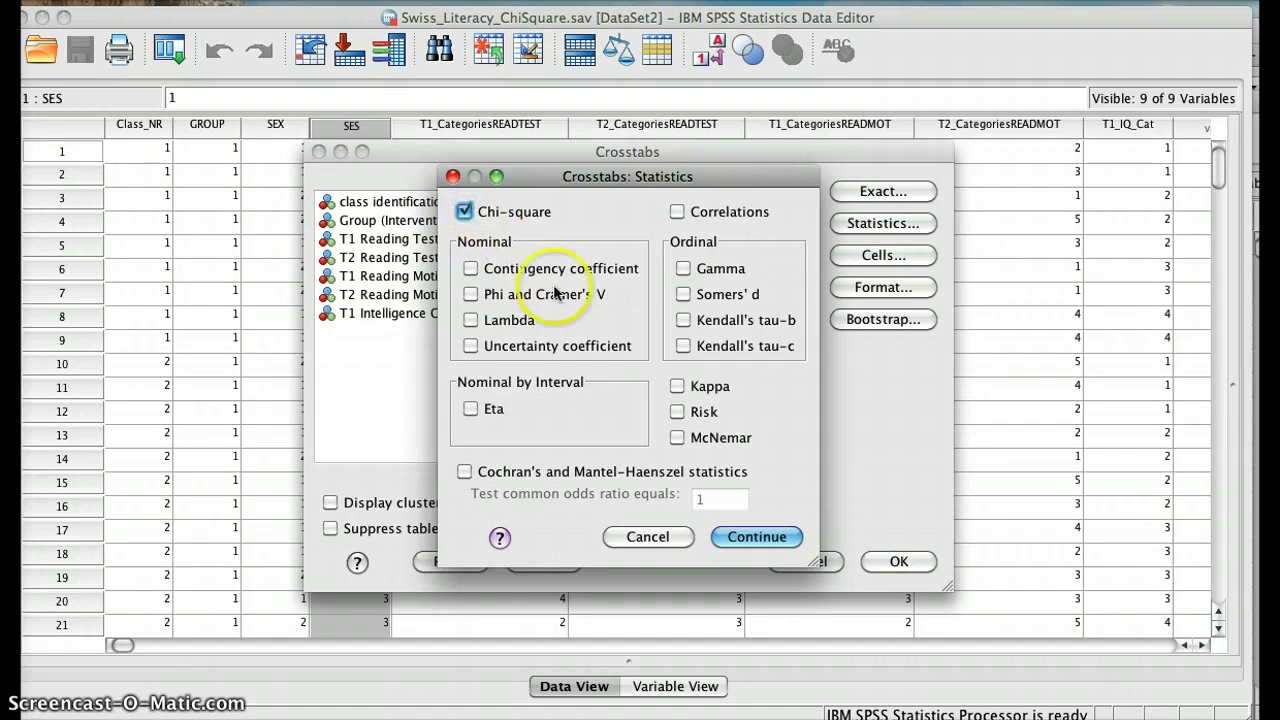
pyautogui.click(766, 540)
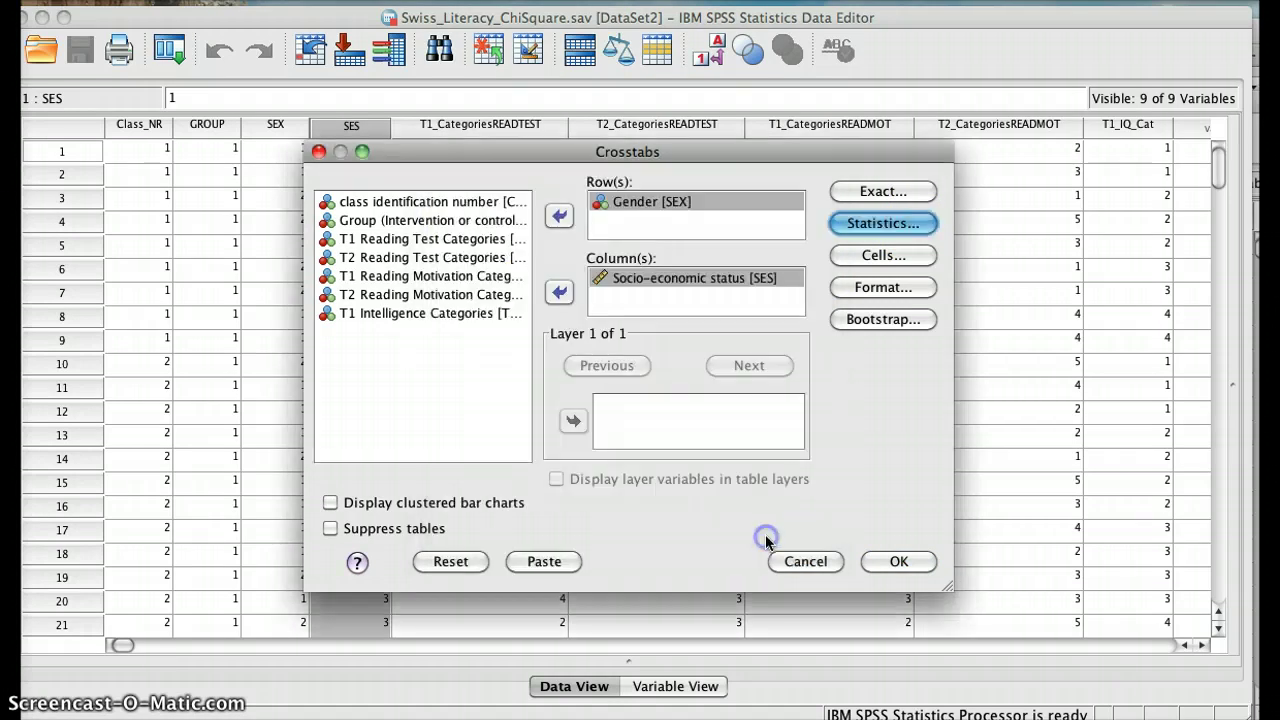
pyautogui.click(897, 562)
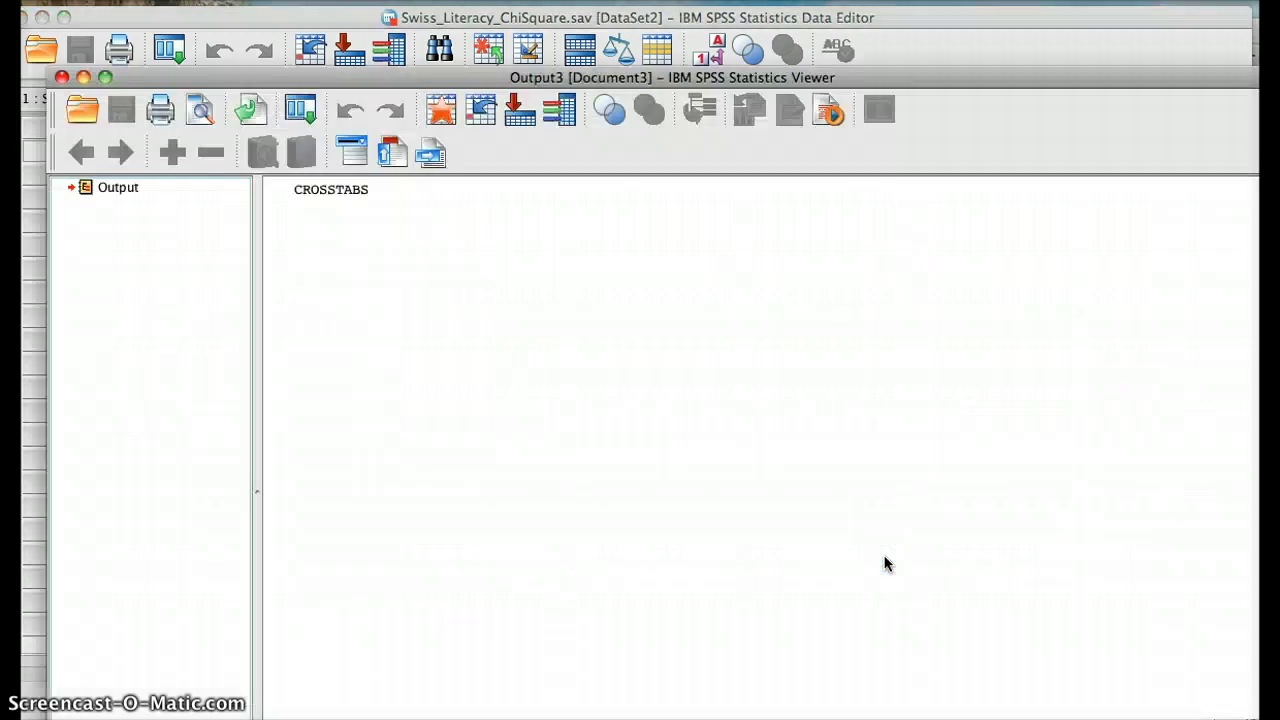
# - Review the CROSSTABS output: 167 valid cases, 93 girls and 74 boys across SES
pyautogui.click(335, 200)
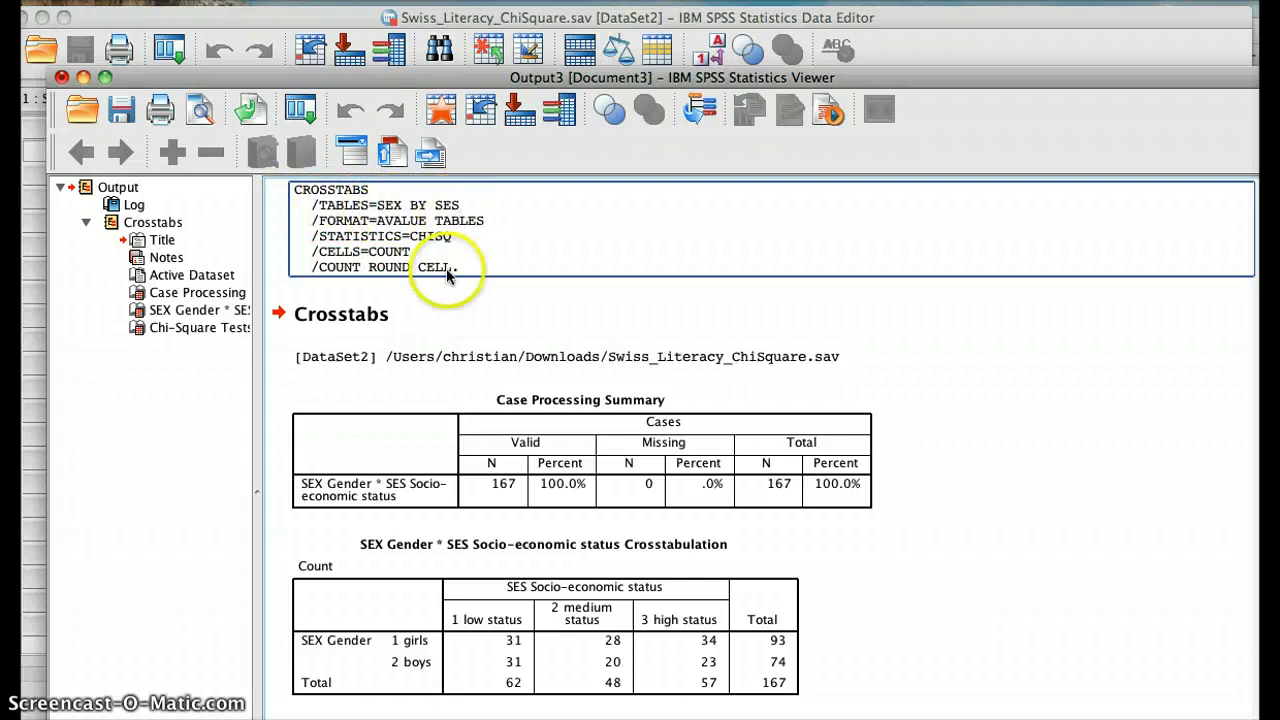
pyautogui.click(843, 322)
pyautogui.click(1100, 366)
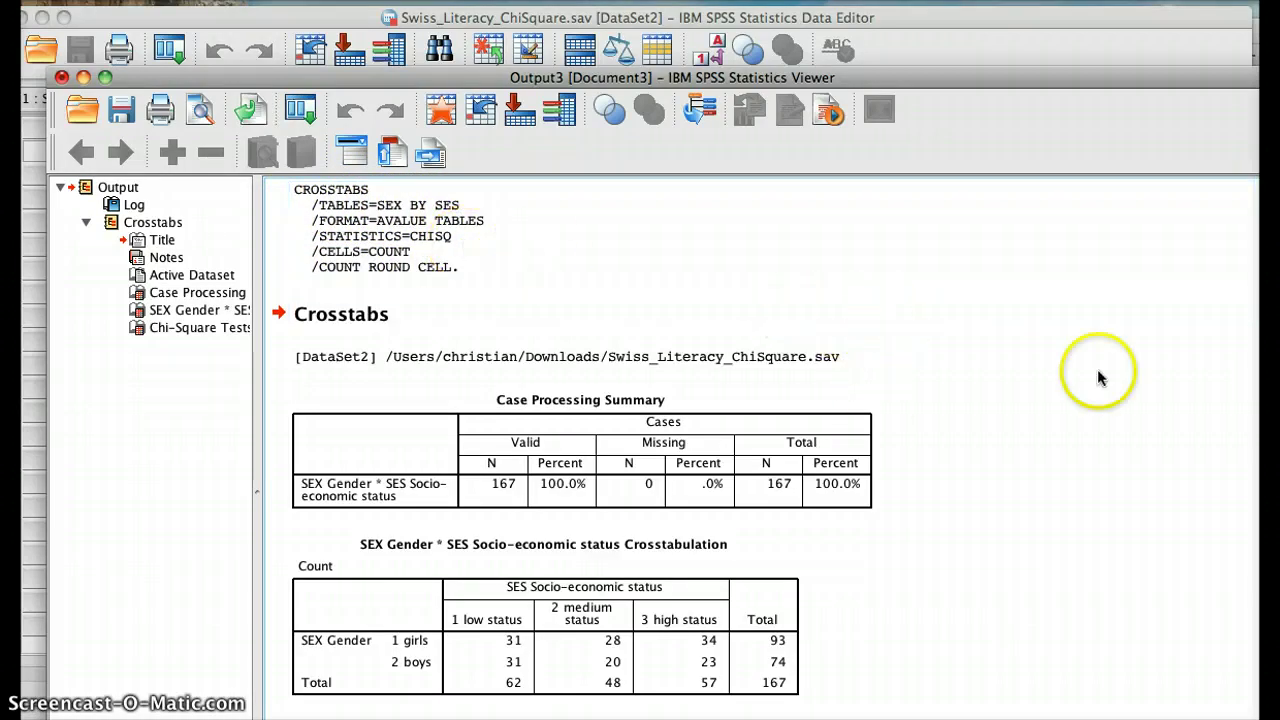
# - Scroll to the Chi-Square Tests (Pearson 1.311, df 2, significance .519) and inspect the tables
pyautogui.scroll(-3, 573, 436)
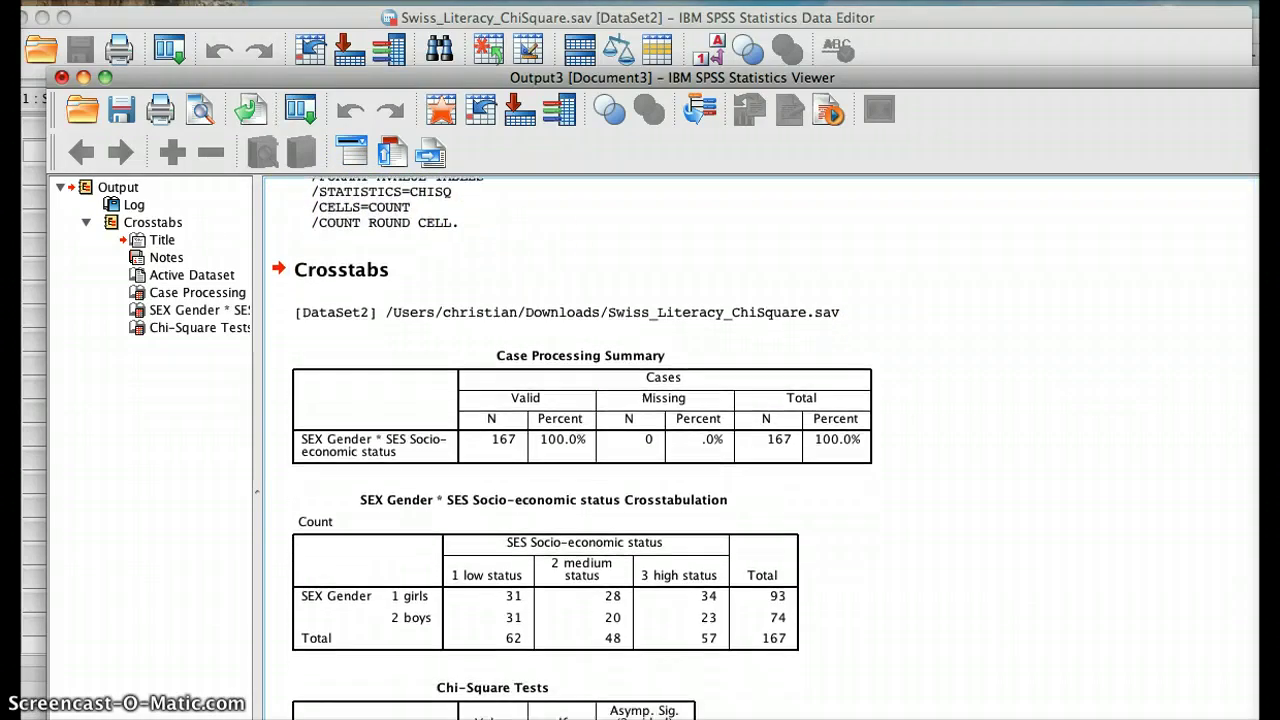
pyautogui.scroll(-1, 573, 436)
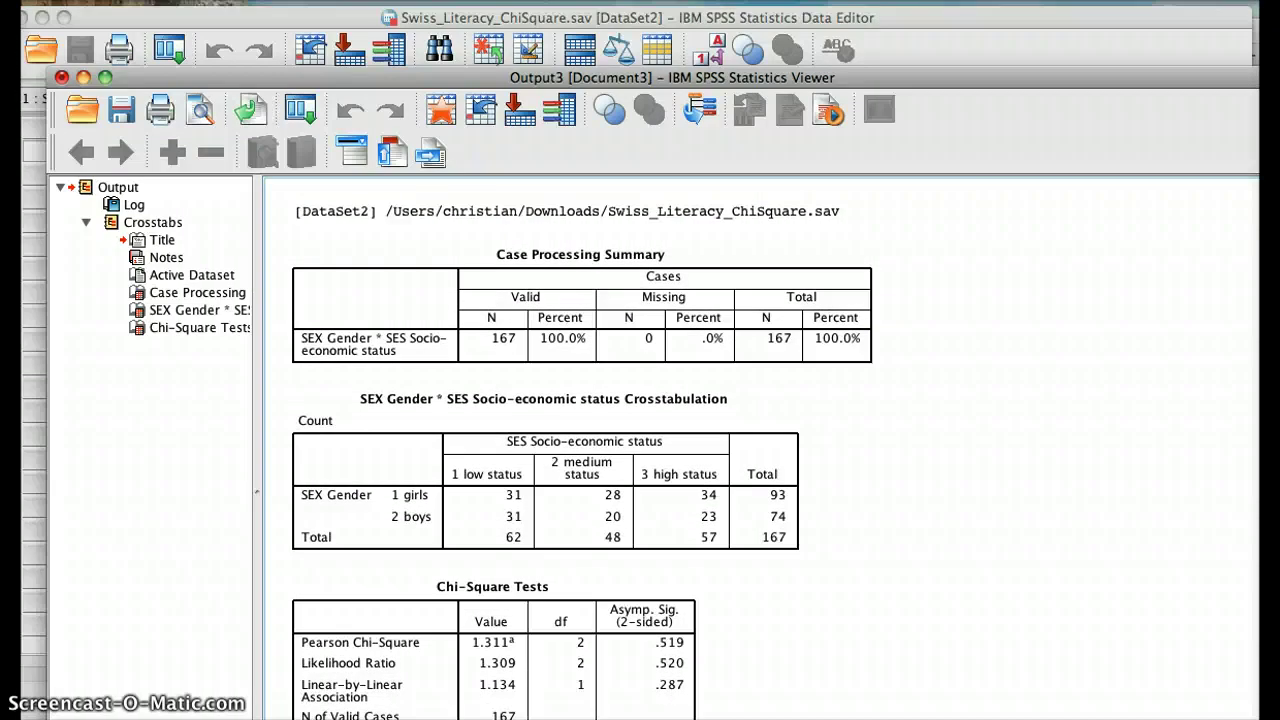
pyautogui.click(528, 272)
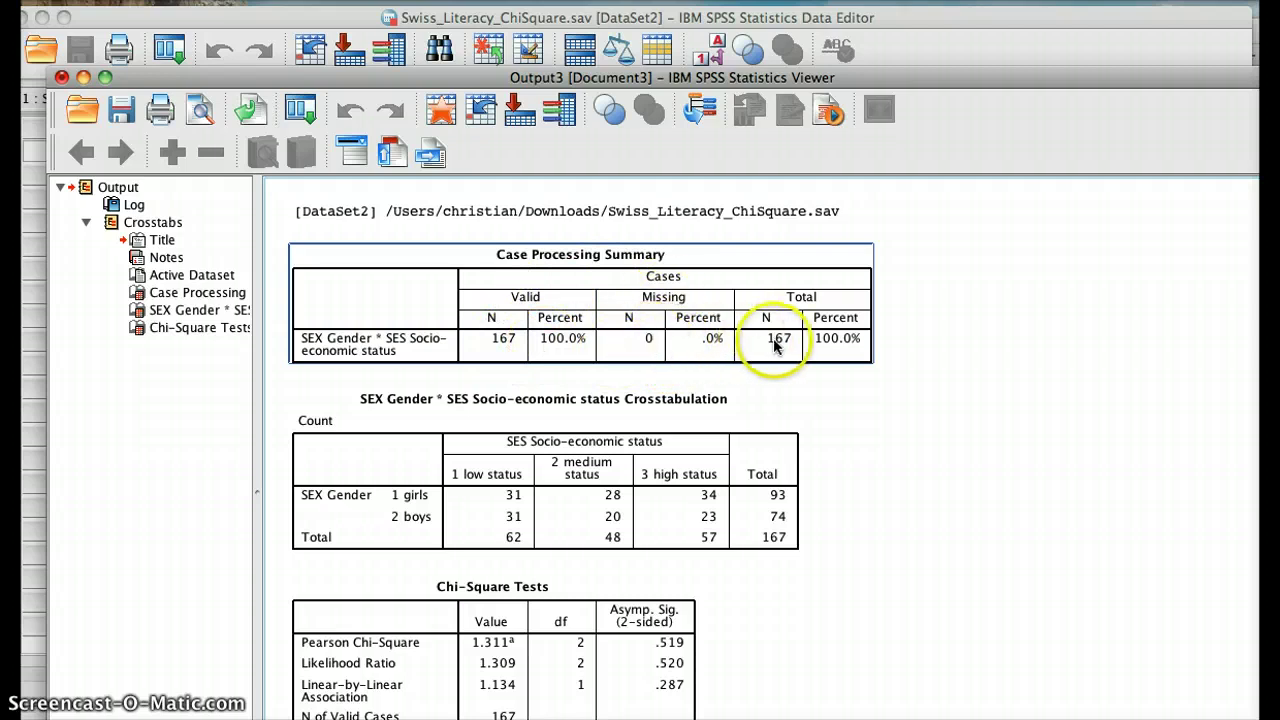
pyautogui.click(737, 443)
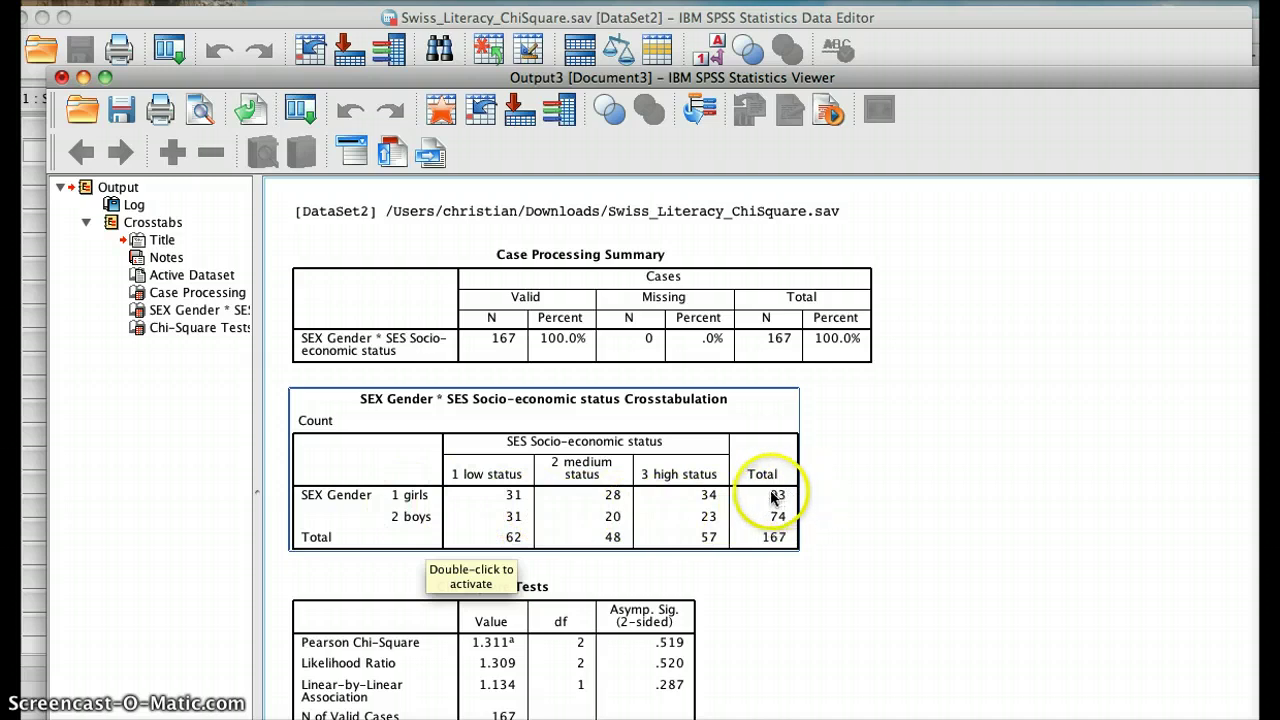
pyautogui.click(673, 530)
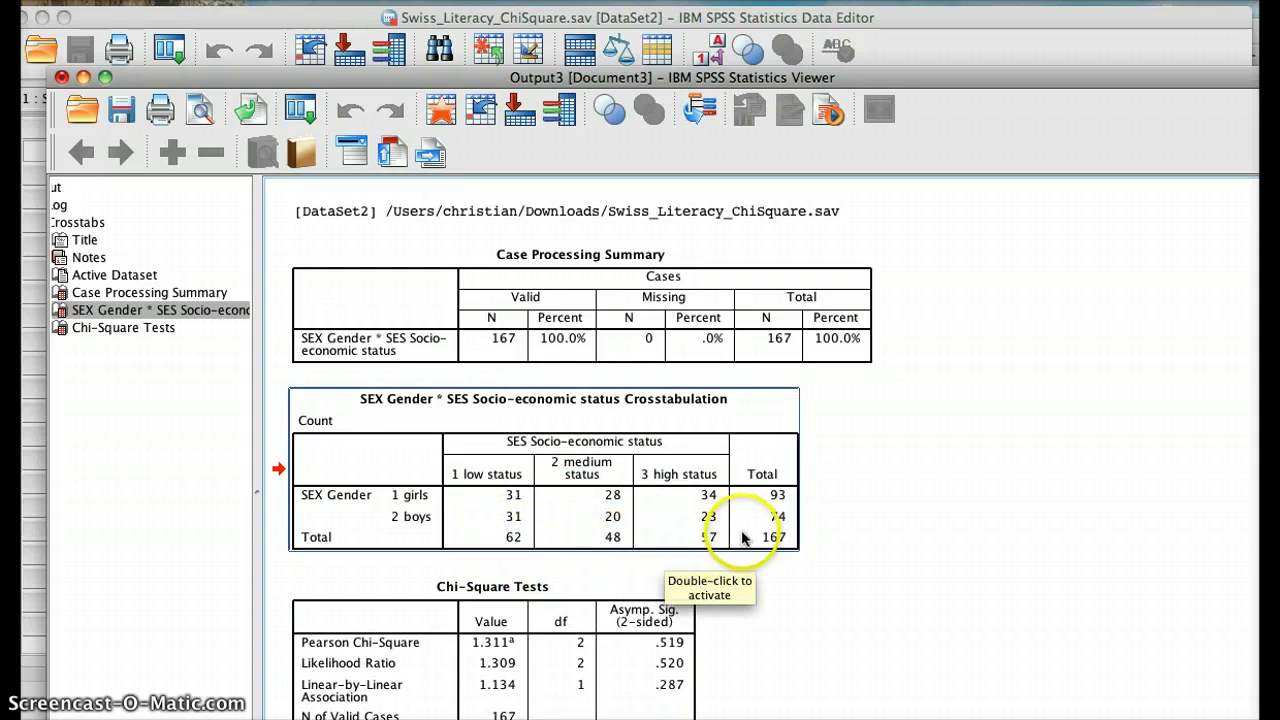
pyautogui.click(660, 576)
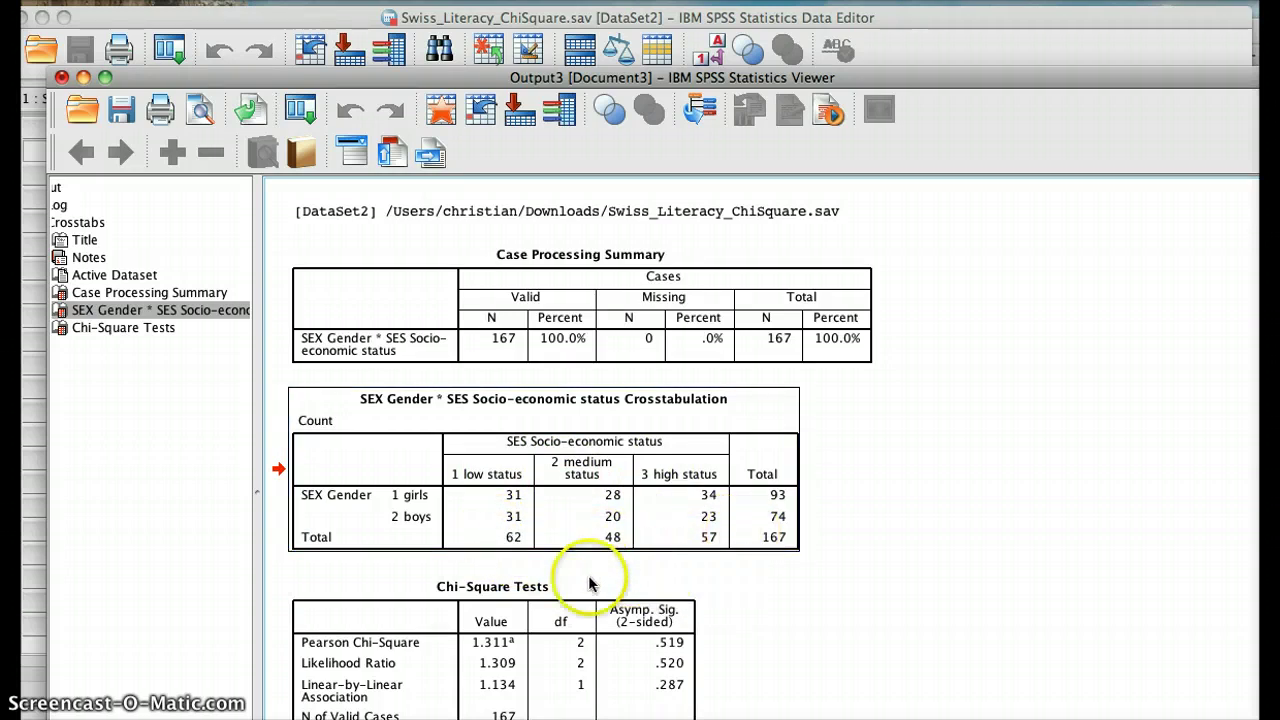
pyautogui.click(421, 513)
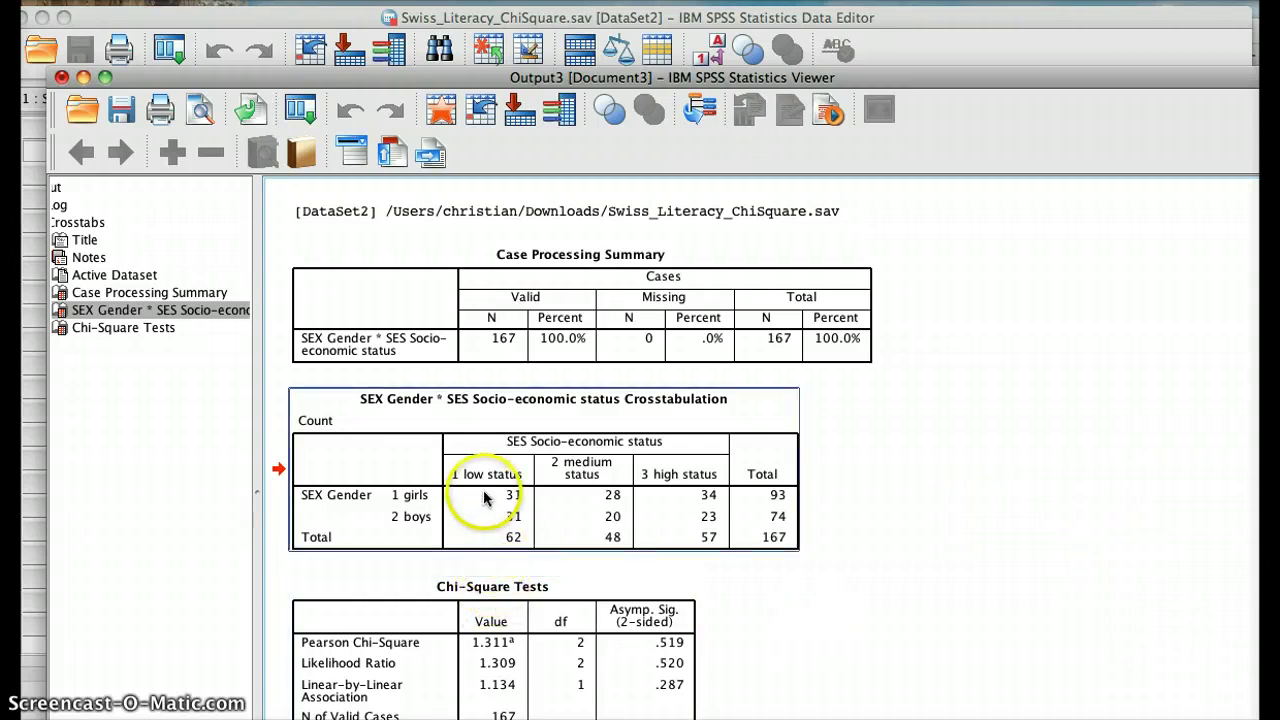
pyautogui.click(508, 507)
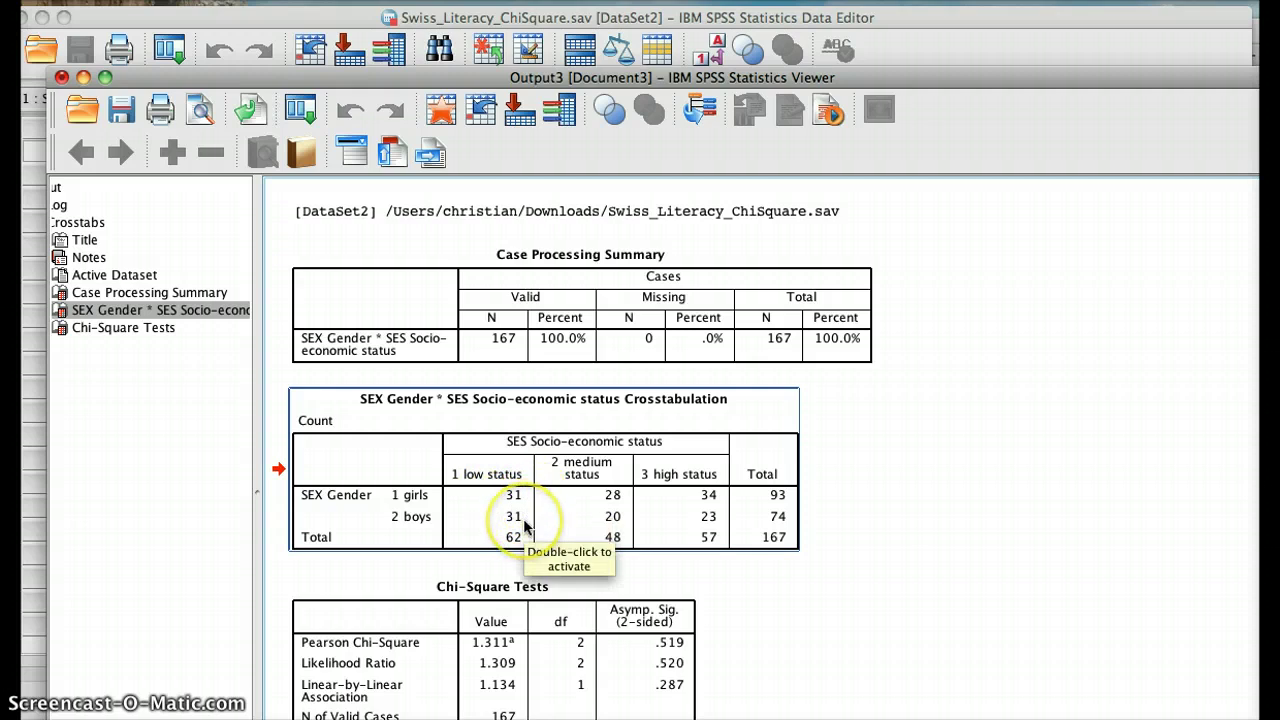
pyautogui.click(570, 556)
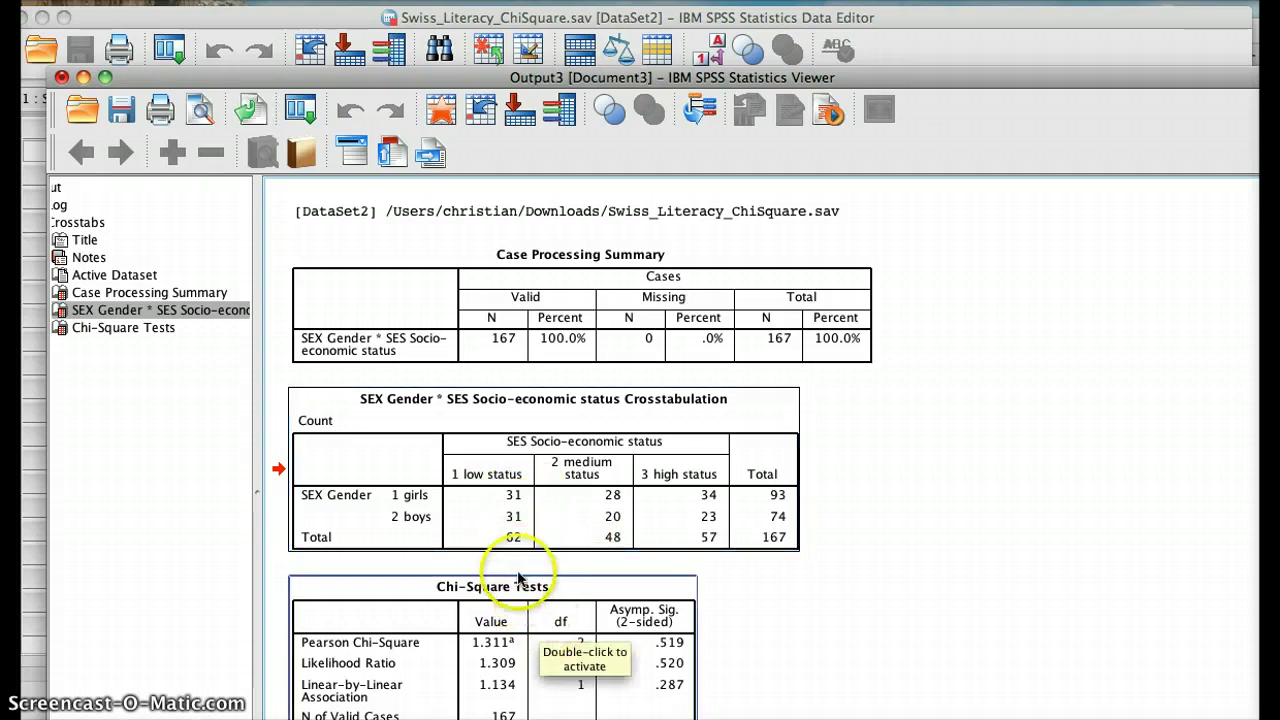
pyautogui.click(515, 480)
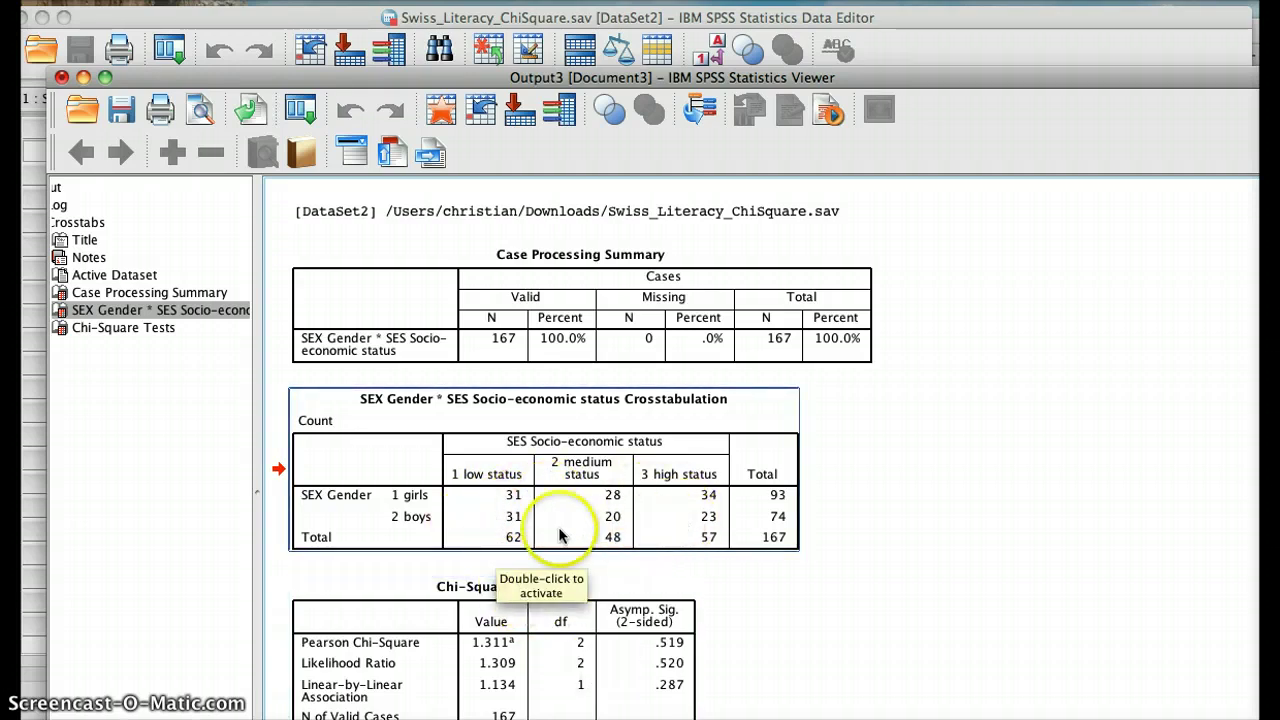
pyautogui.click(503, 601)
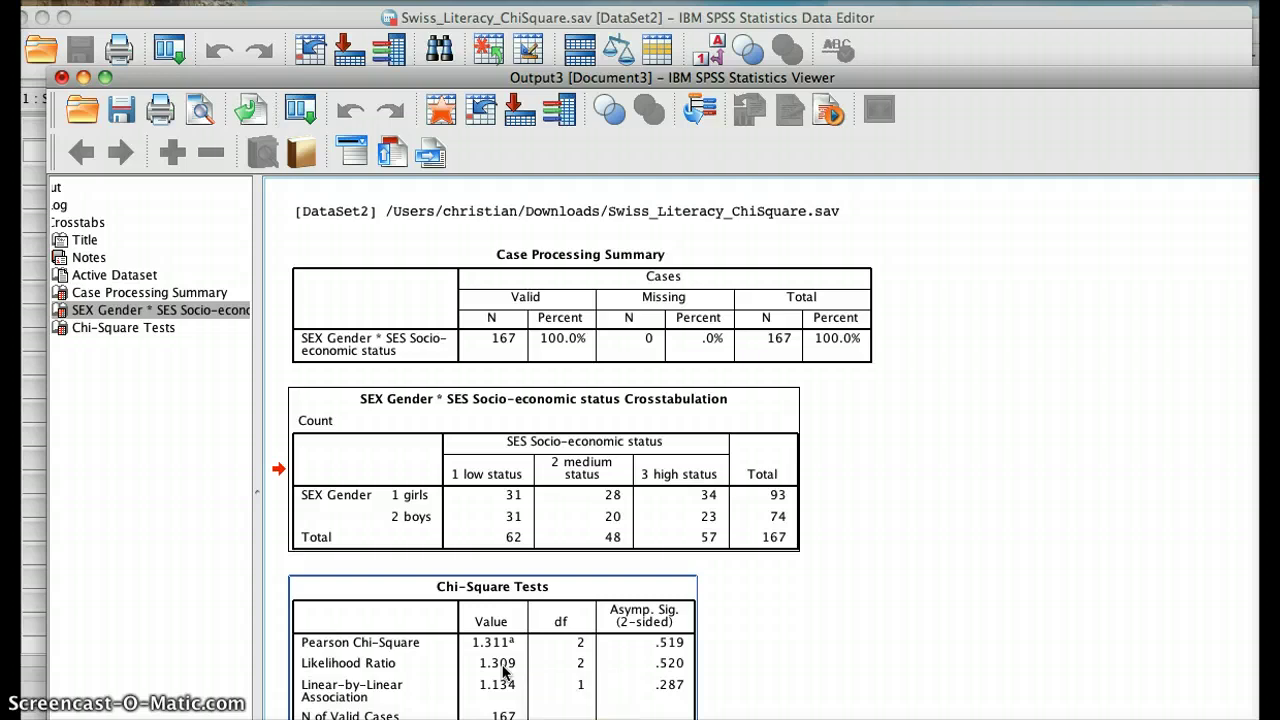
pyautogui.click(540, 510)
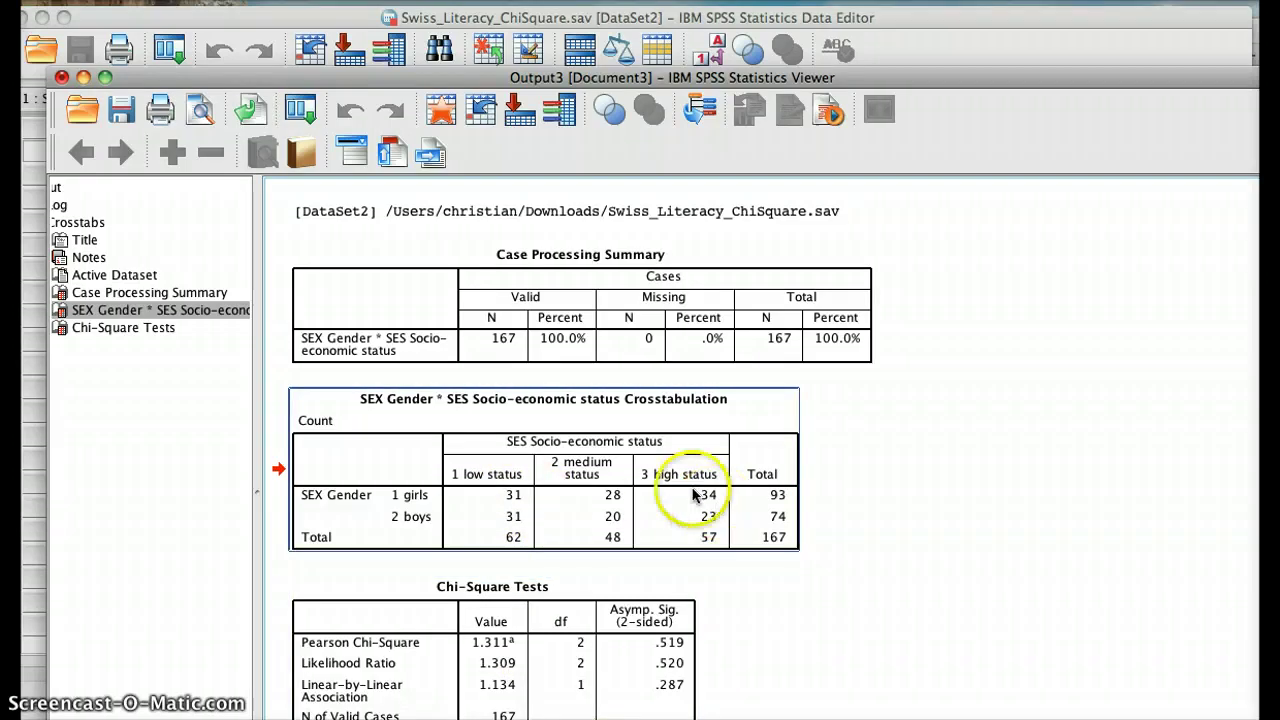
pyautogui.click(568, 596)
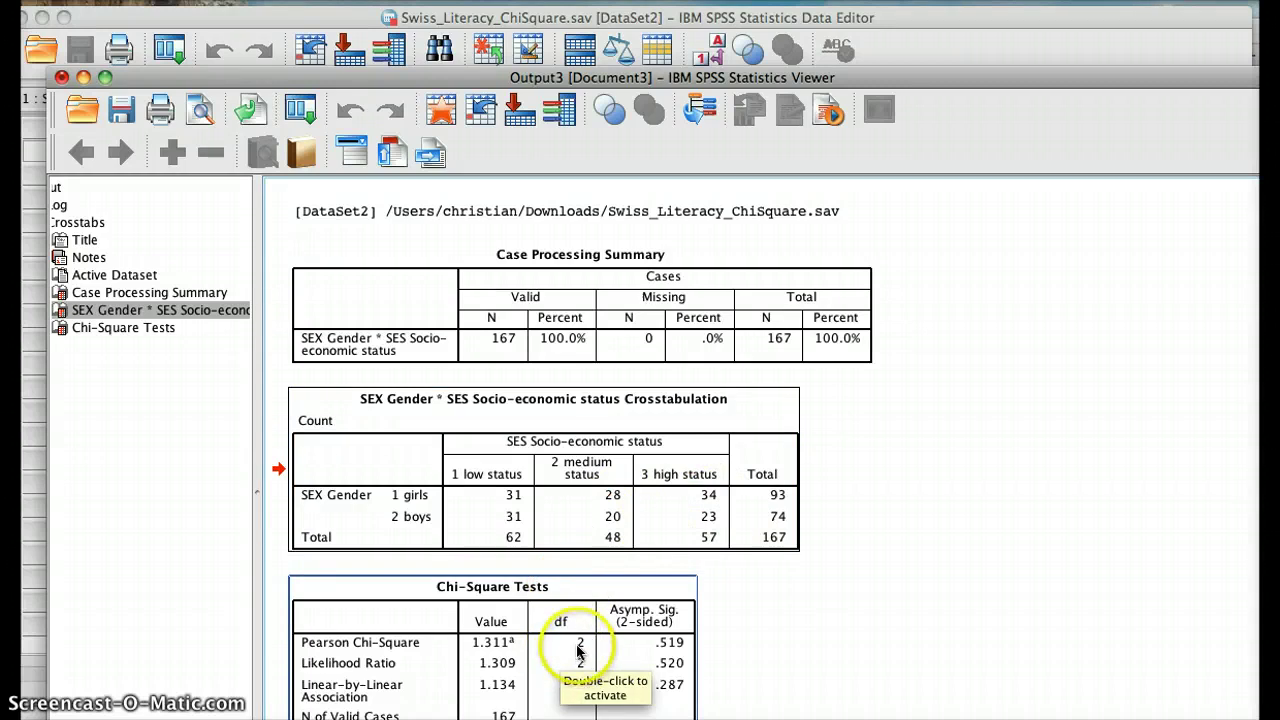
pyautogui.click(509, 445)
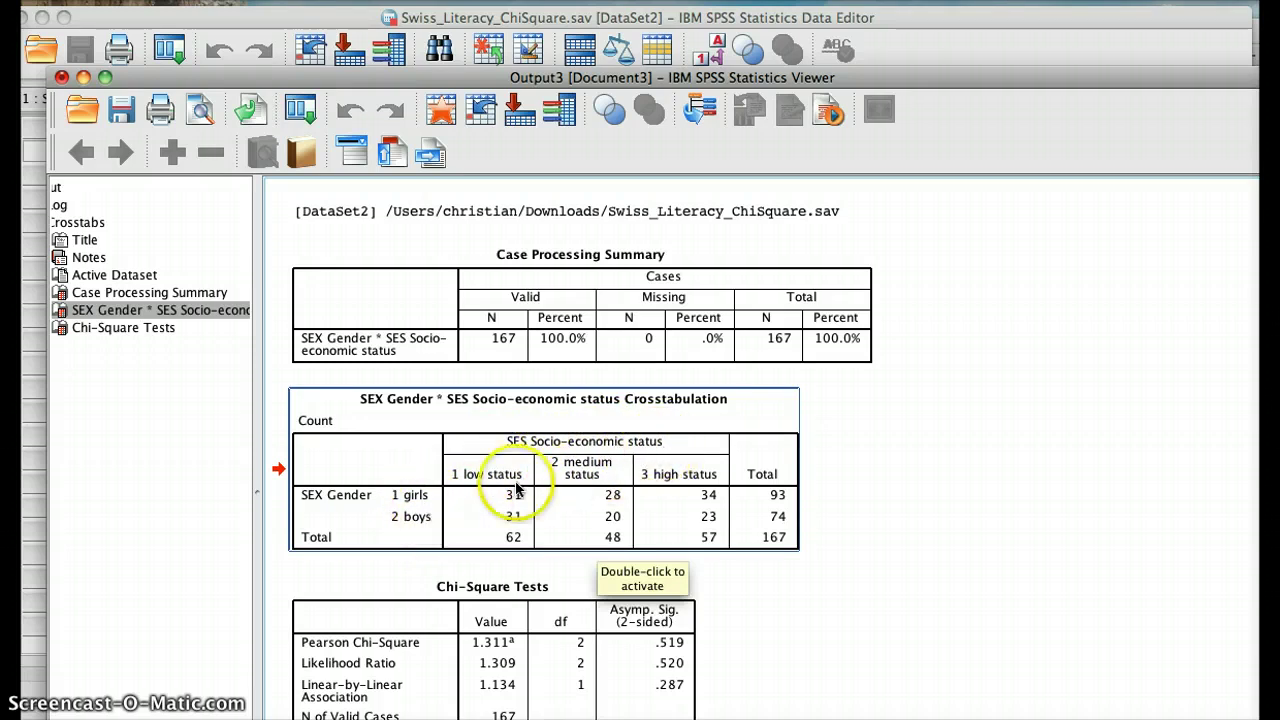
pyautogui.click(553, 625)
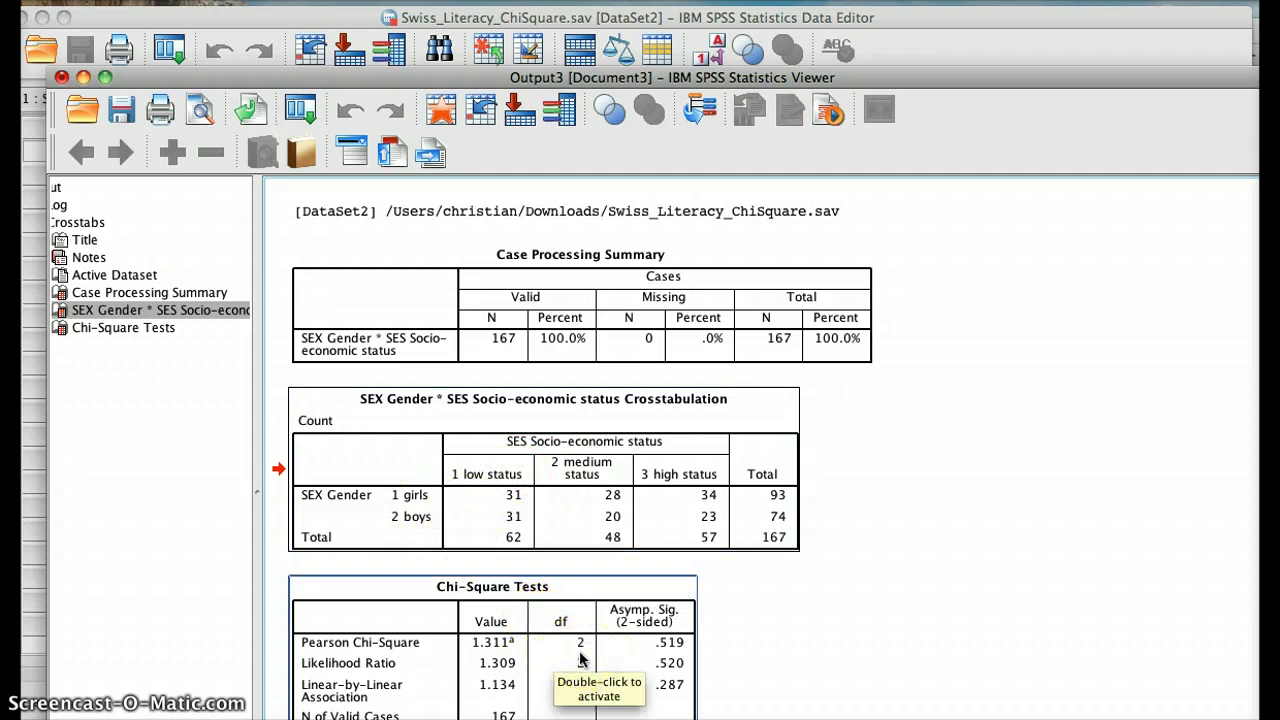
pyautogui.click(664, 650)
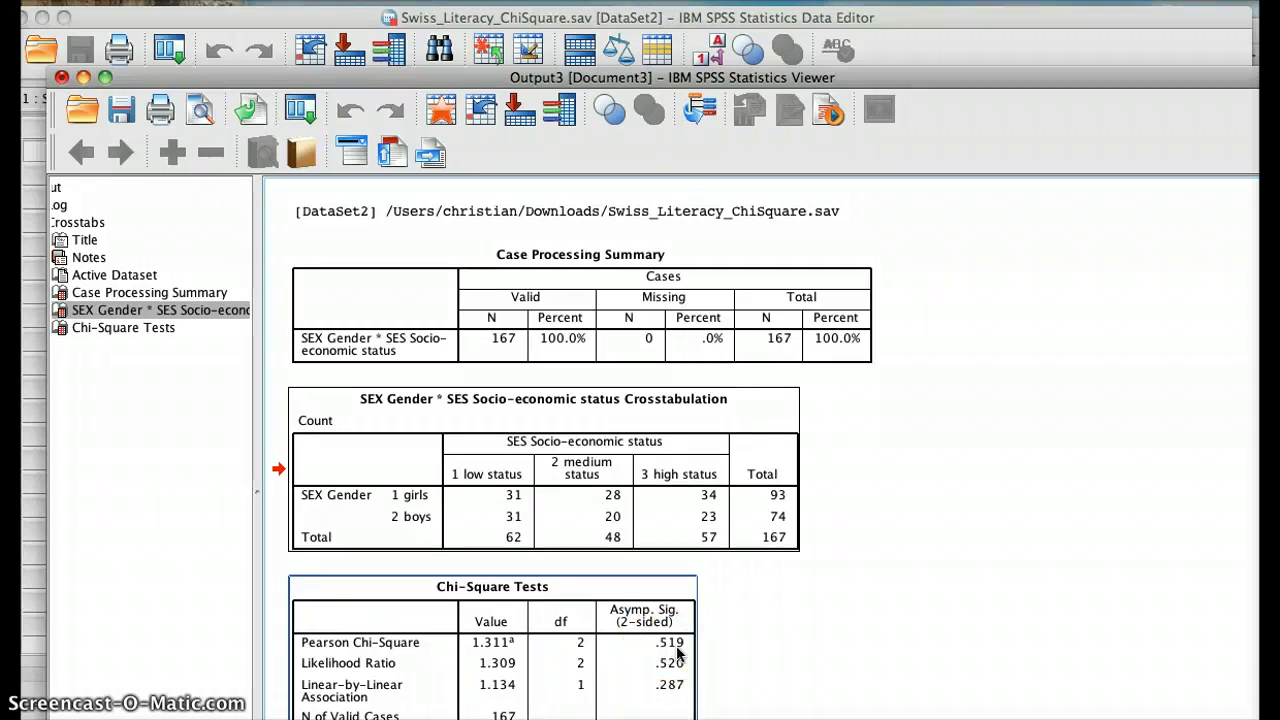
pyautogui.click(660, 530)
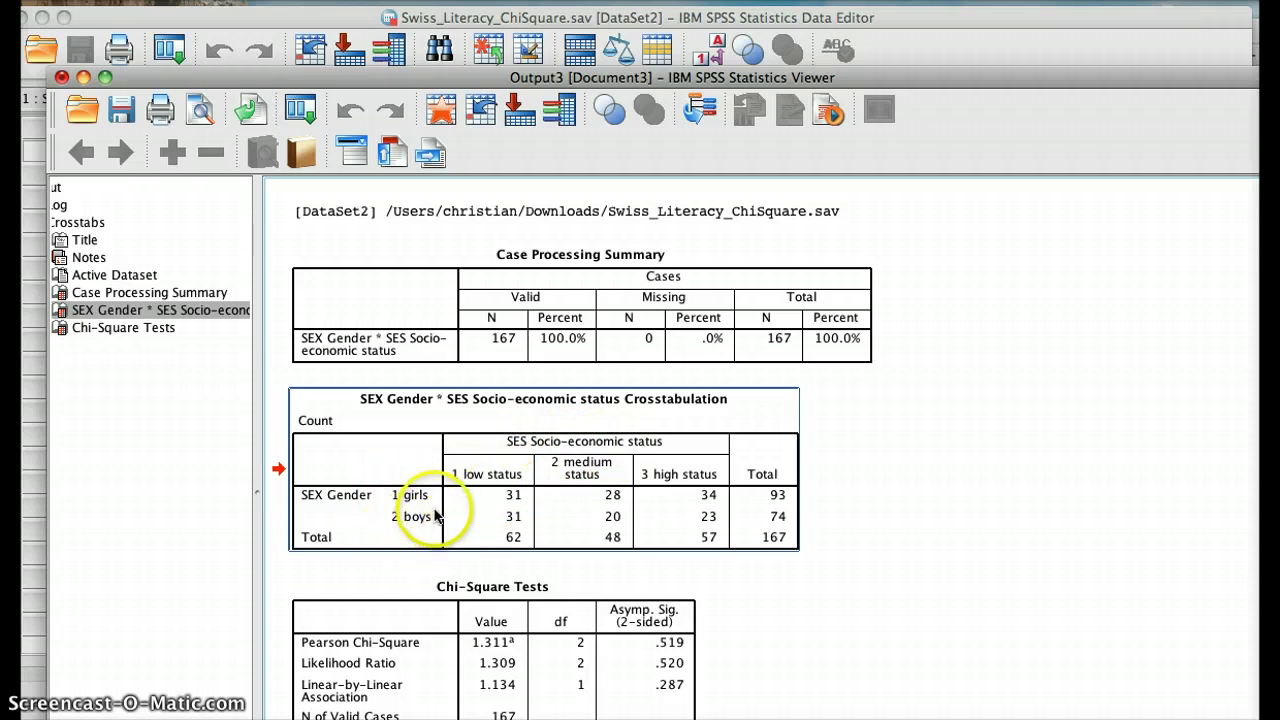
pyautogui.click(414, 645)
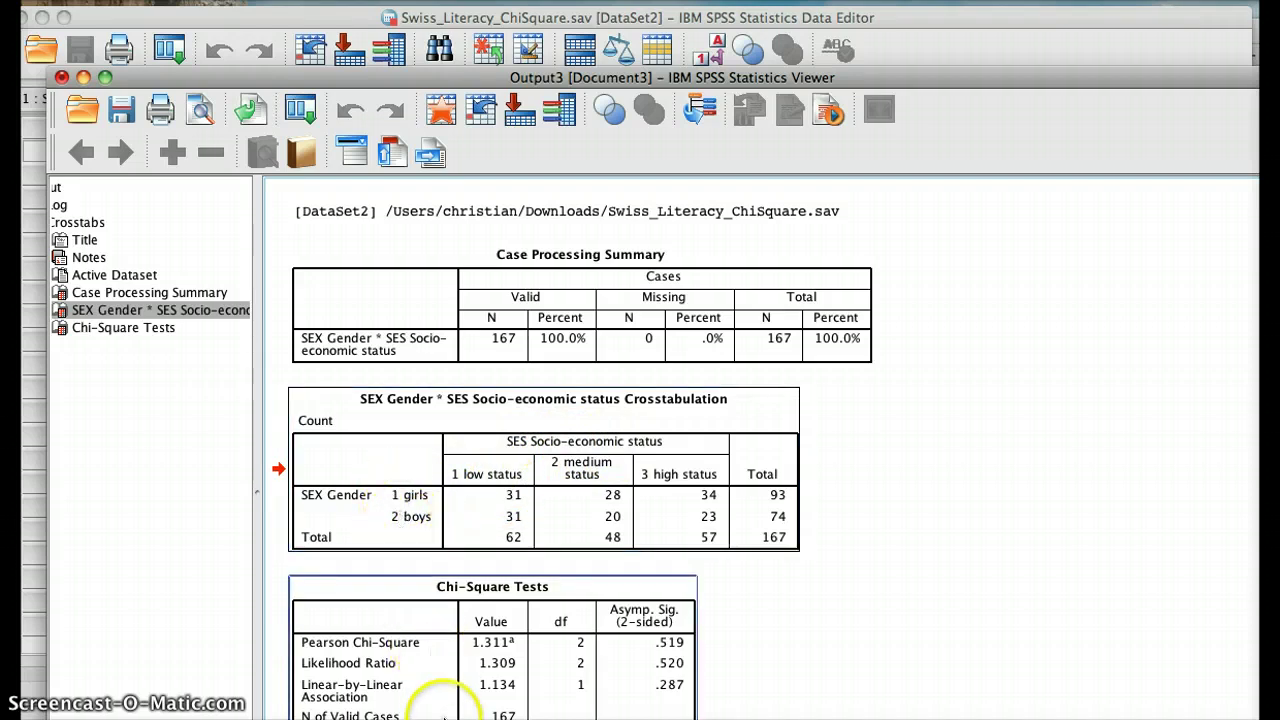